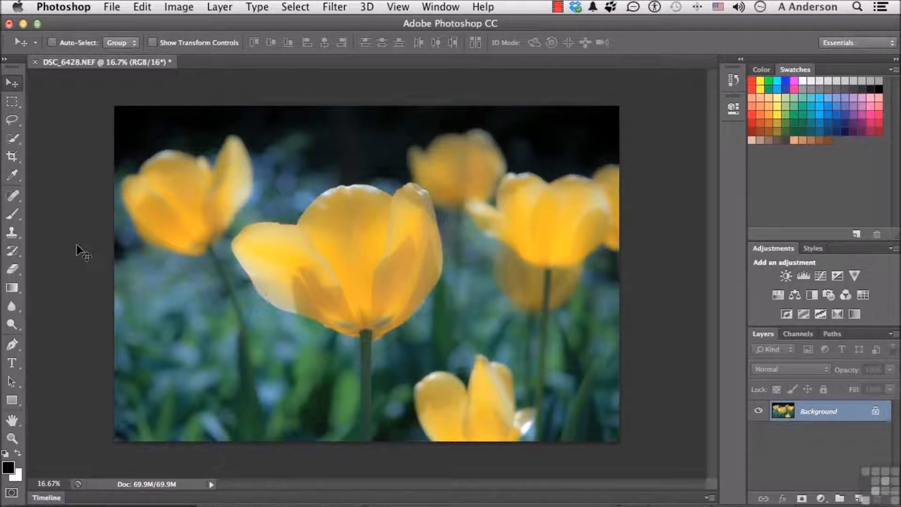
Step: Browse the Select menu and neighbouring menus, then dismiss them to return to the photo
left_click(345, 6)
mouse_move(301, 6)
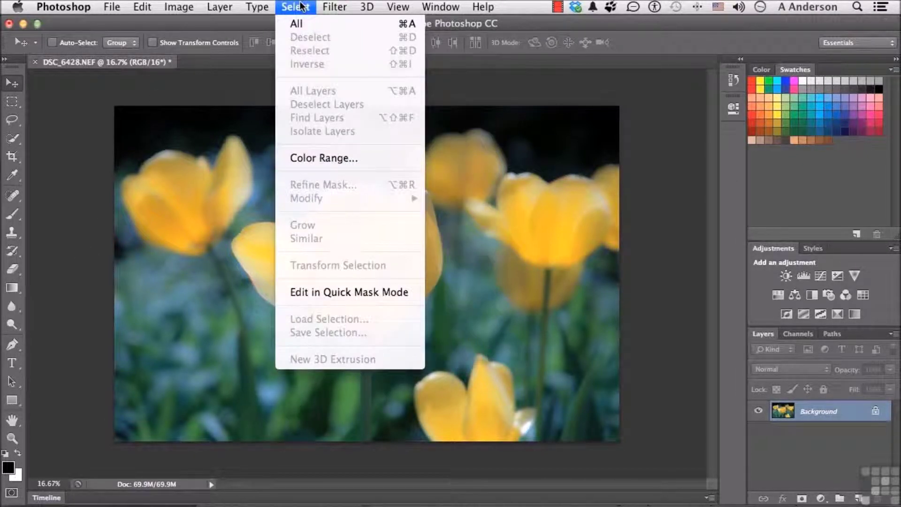
mouse_move(257, 7)
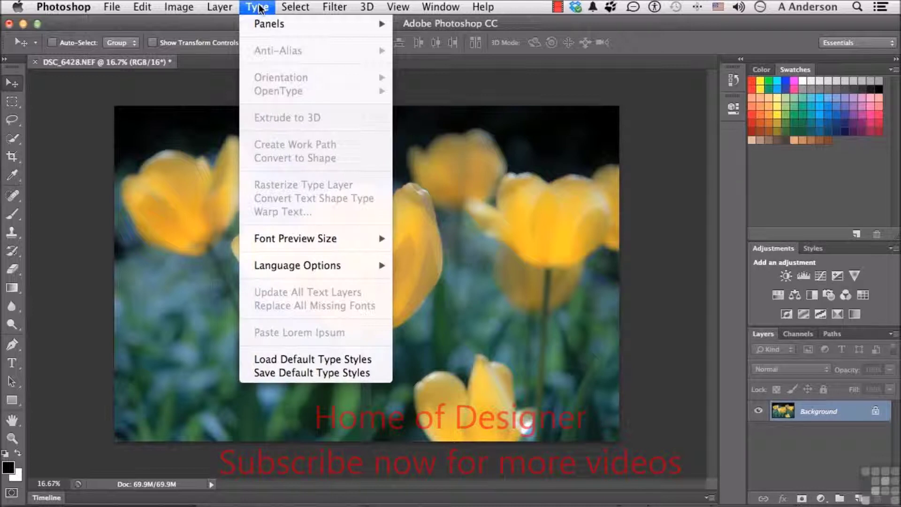
mouse_move(220, 7)
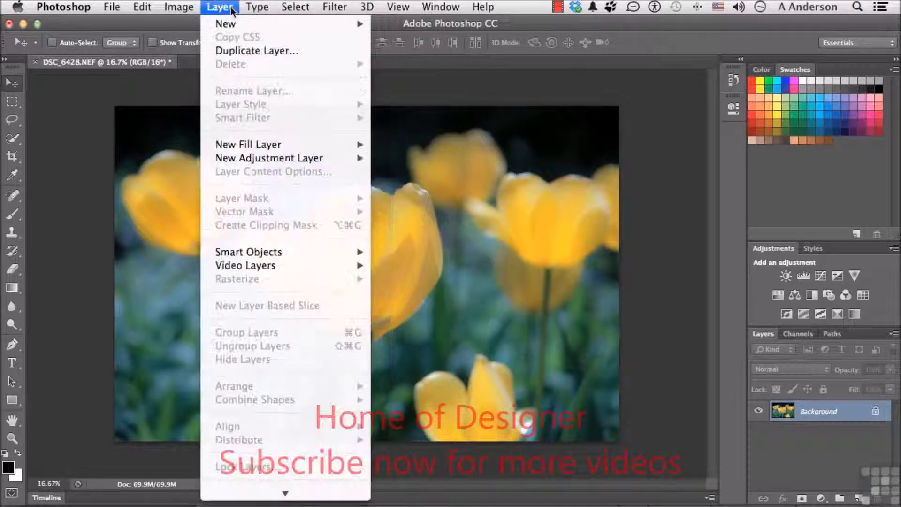
mouse_move(281, 493)
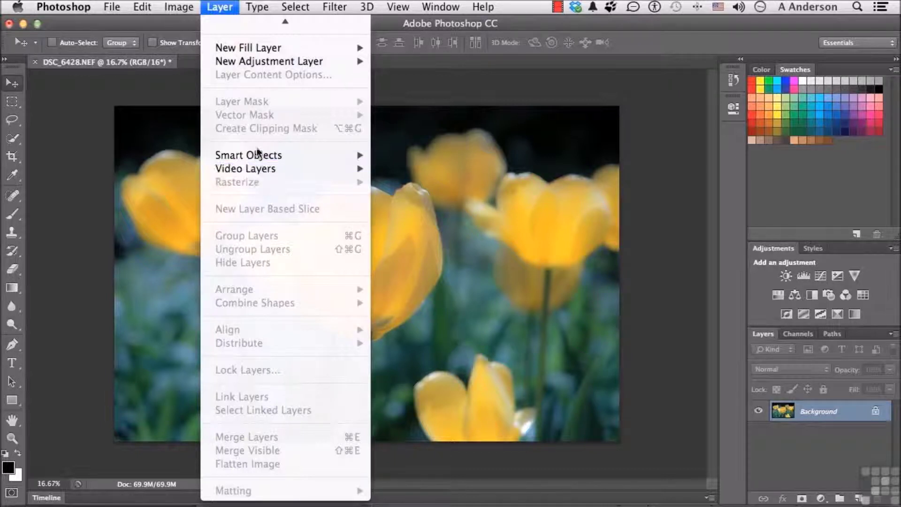
left_click(121, 202)
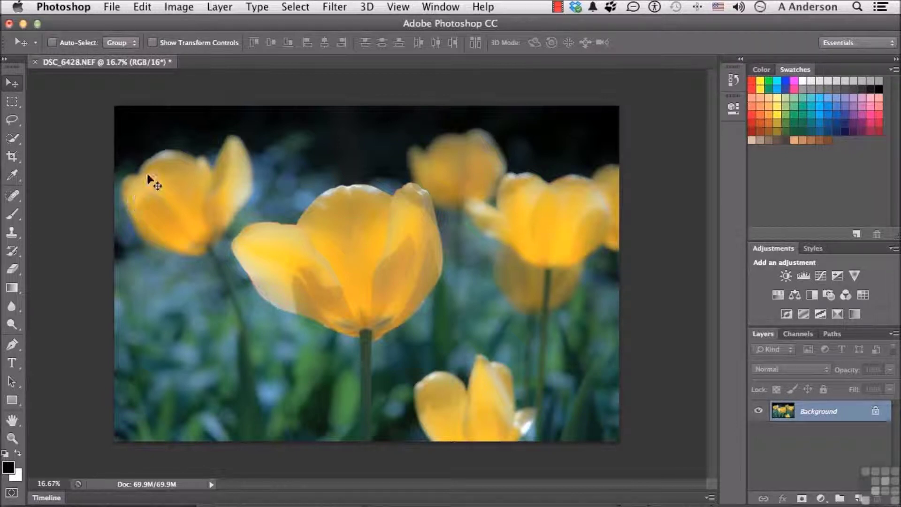
Step: Open Edit > Menus with Application Menus selected and expand the Edit command list
left_click(143, 7)
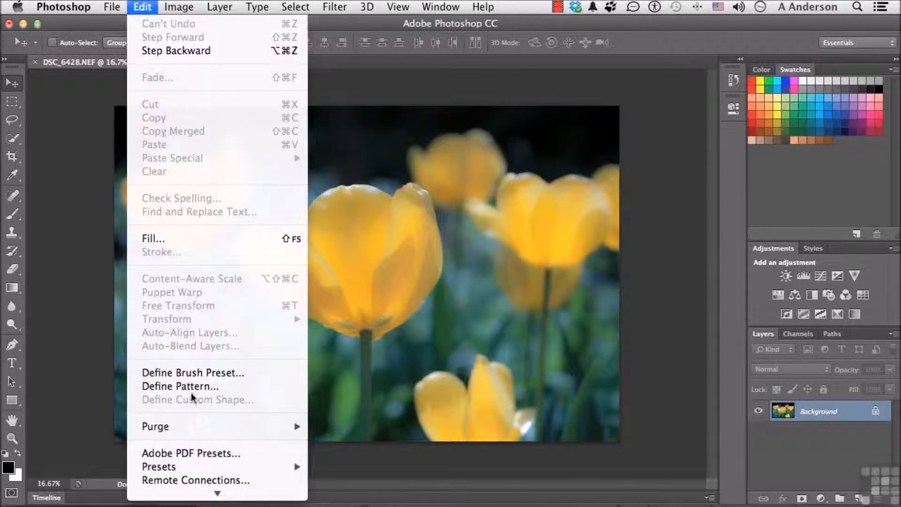
mouse_move(197, 493)
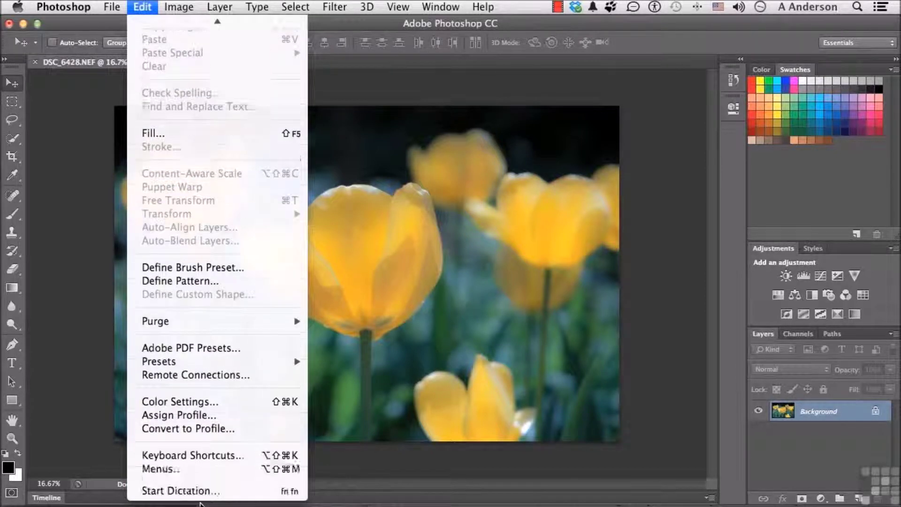
left_click(179, 470)
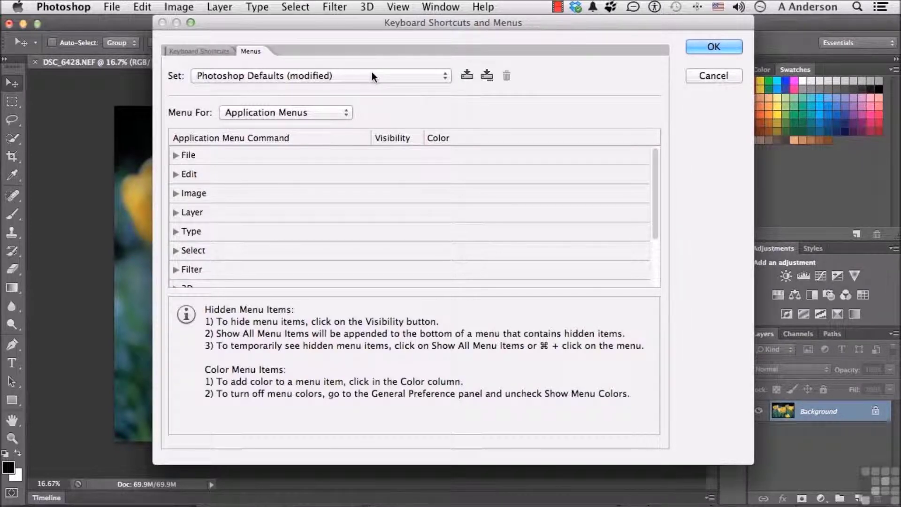
left_click(239, 112)
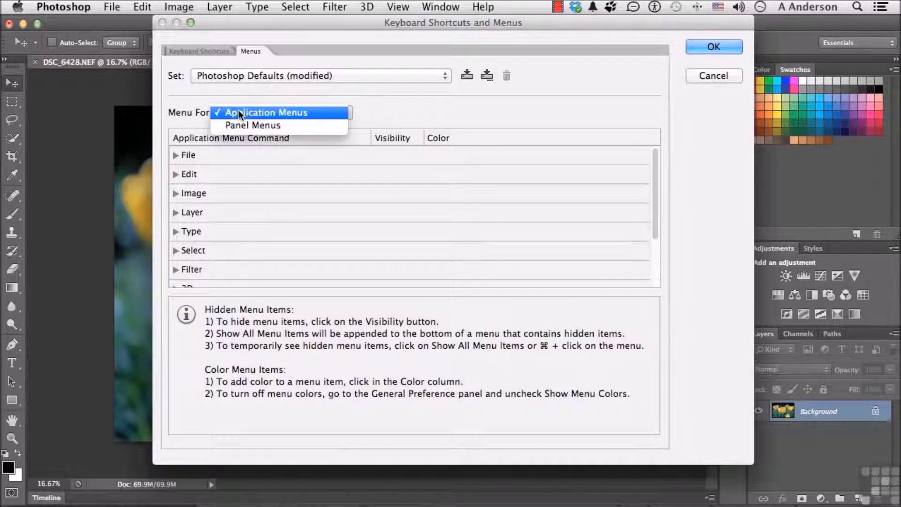
left_click(294, 112)
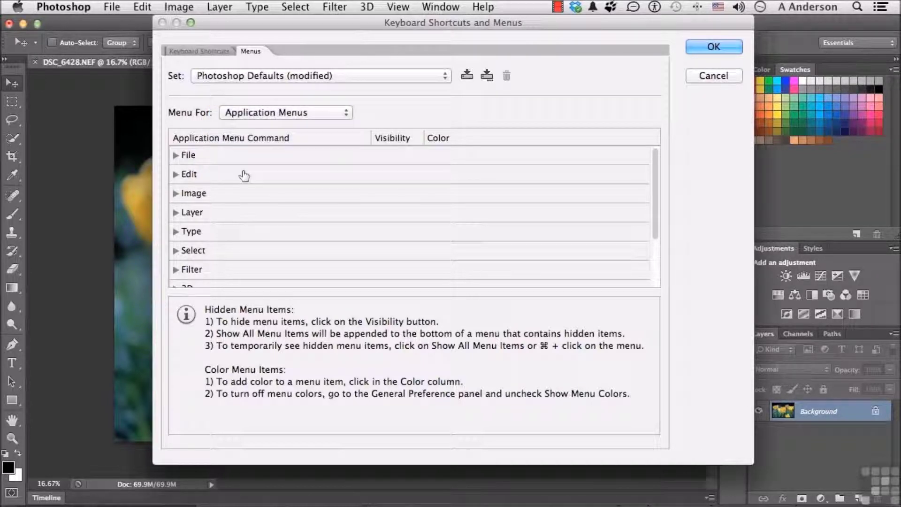
left_click(175, 174)
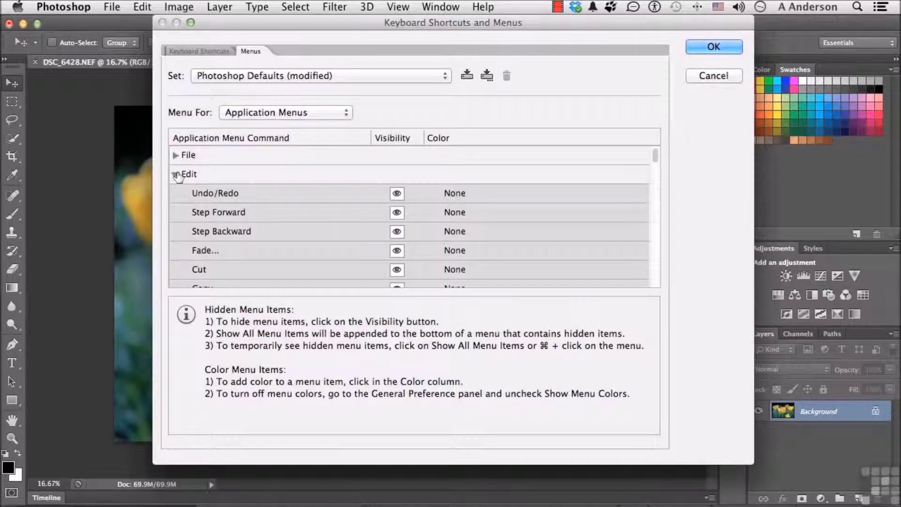
scroll(549, 241, "down", 10)
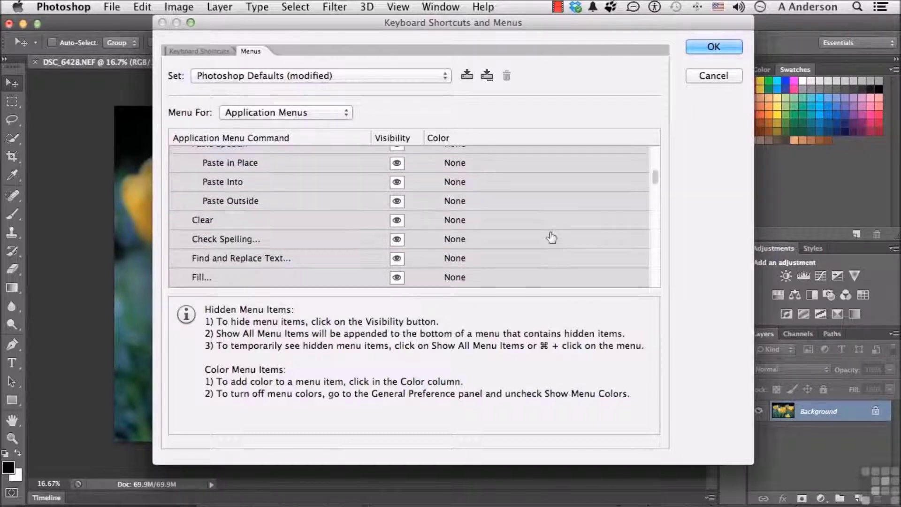
scroll(552, 238, "down", 3)
scroll(552, 238, "up", 7)
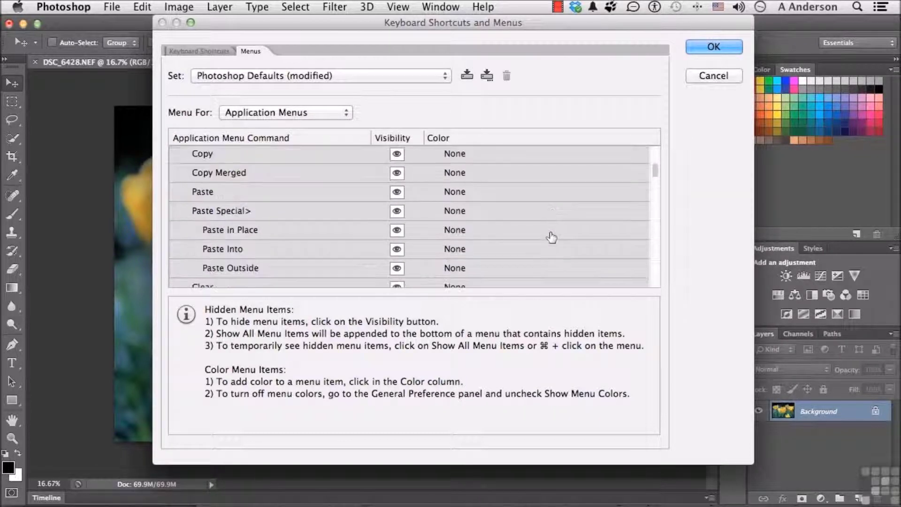
scroll(551, 238, "up", 7)
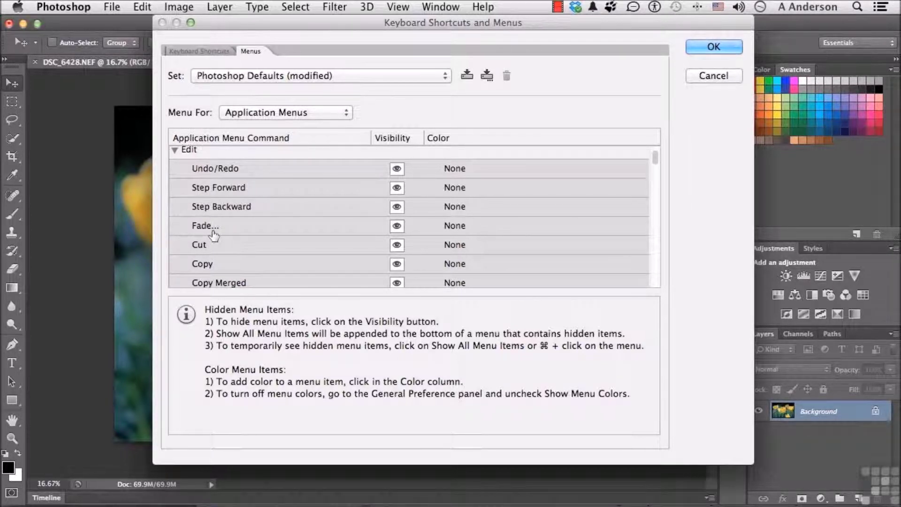
Step: Colour the Fade command red, apply, and confirm it shows red in the Edit menu
left_click(458, 227)
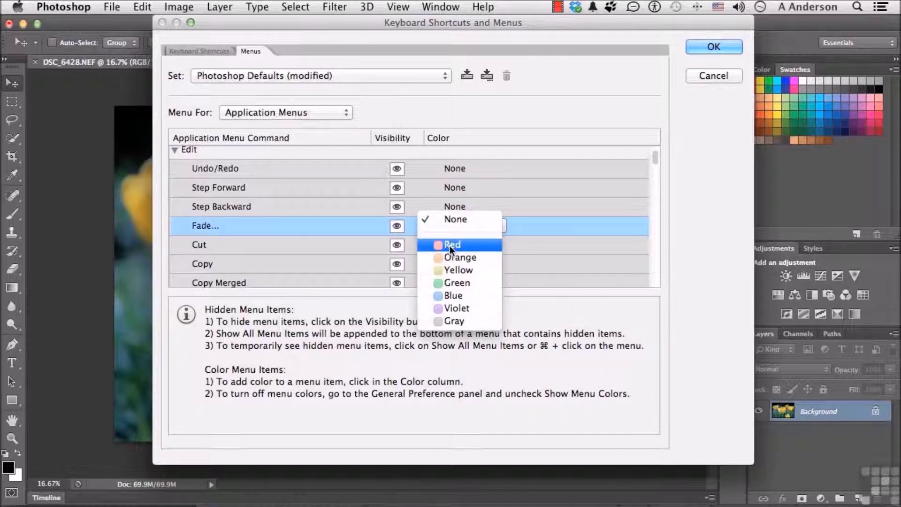
left_click(450, 245)
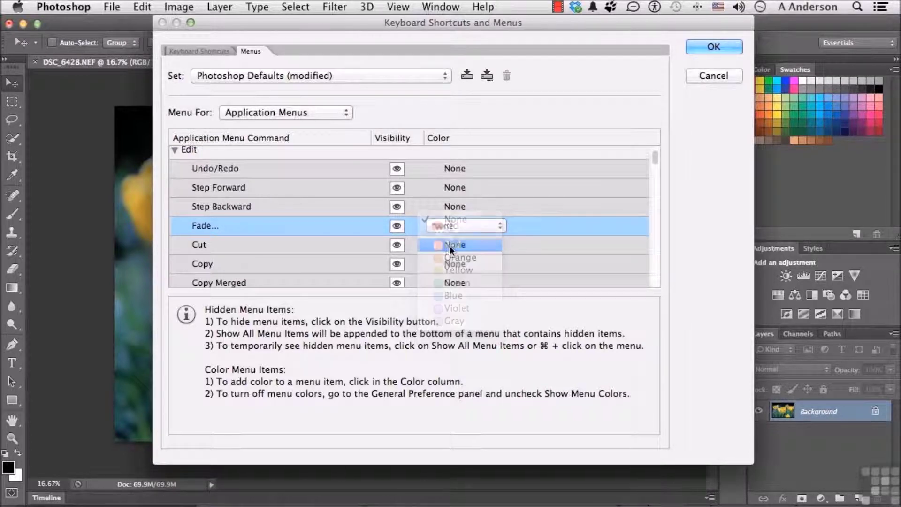
left_click(711, 47)
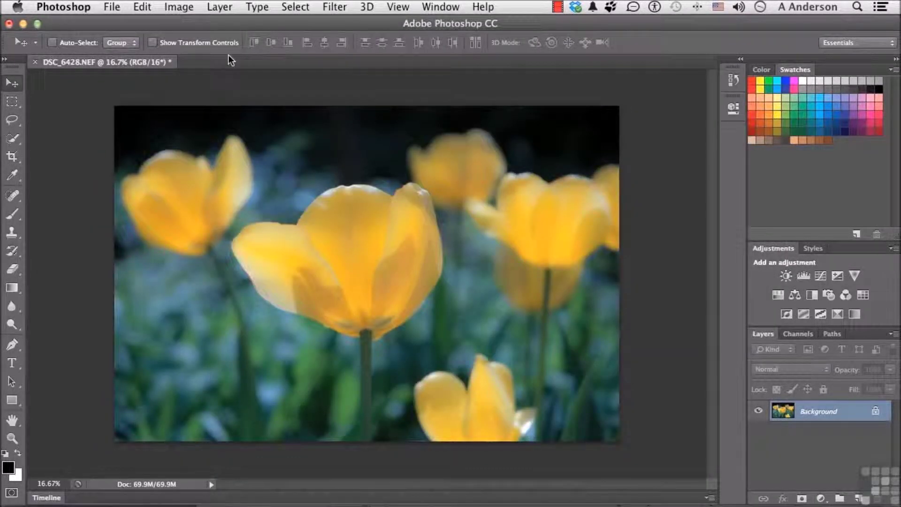
left_click(145, 8)
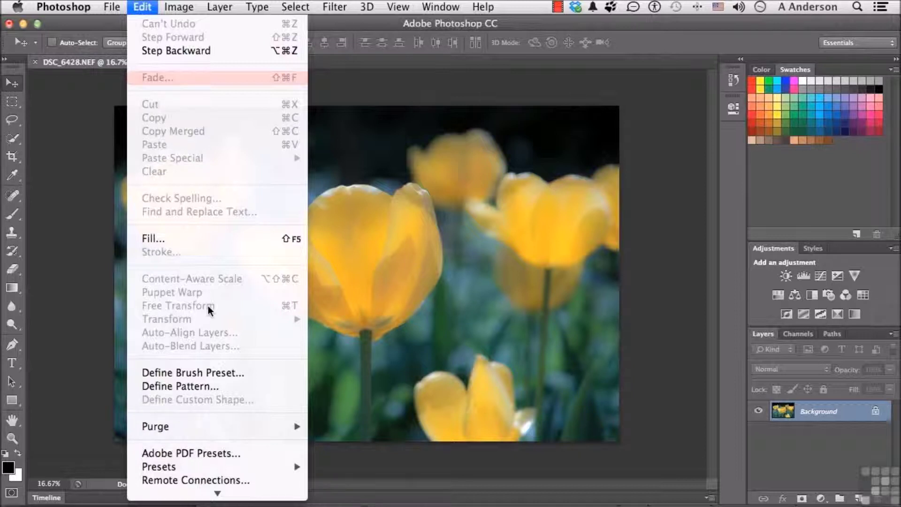
Step: Set Fade's colour to None, hide it, and confirm it's gone from the Edit menu
mouse_move(210, 500)
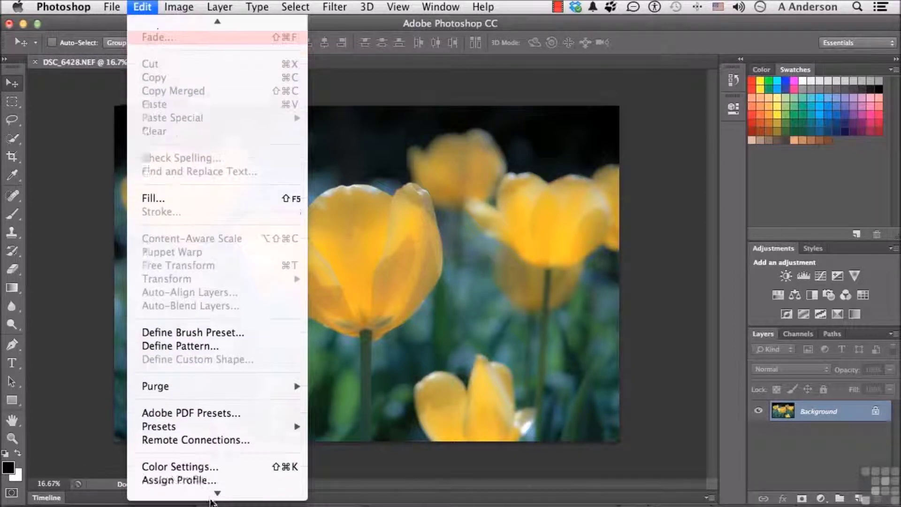
left_click(210, 467)
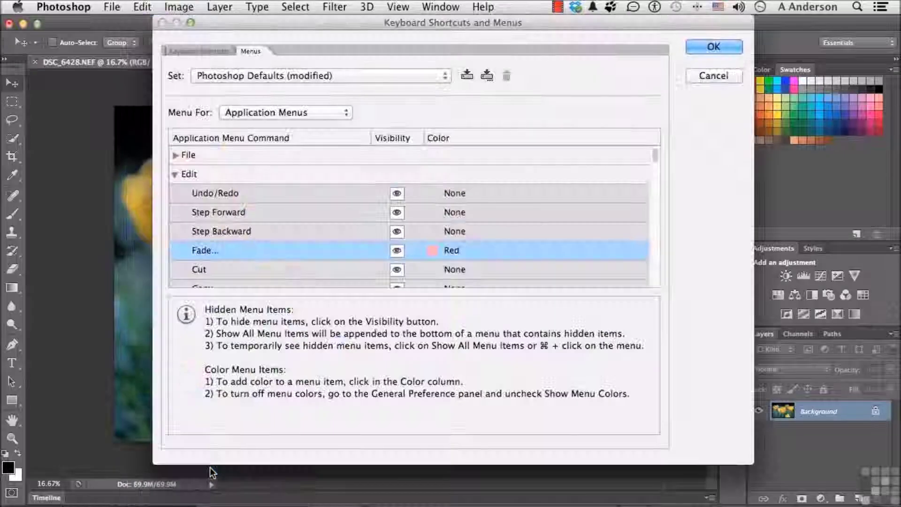
left_click(452, 249)
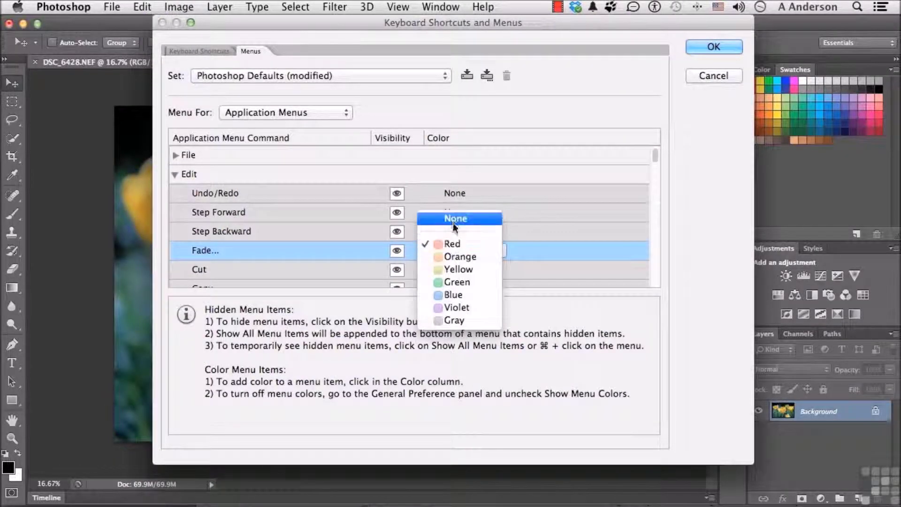
left_click(453, 220)
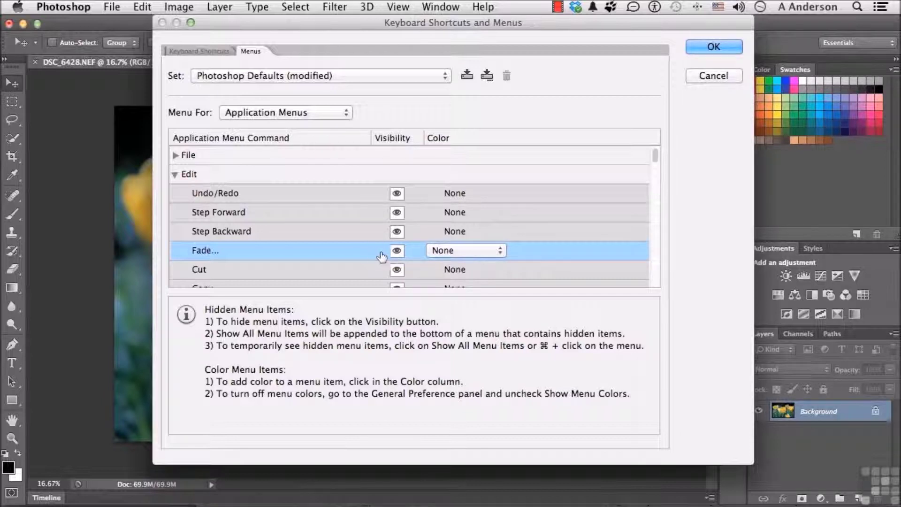
left_click(398, 251)
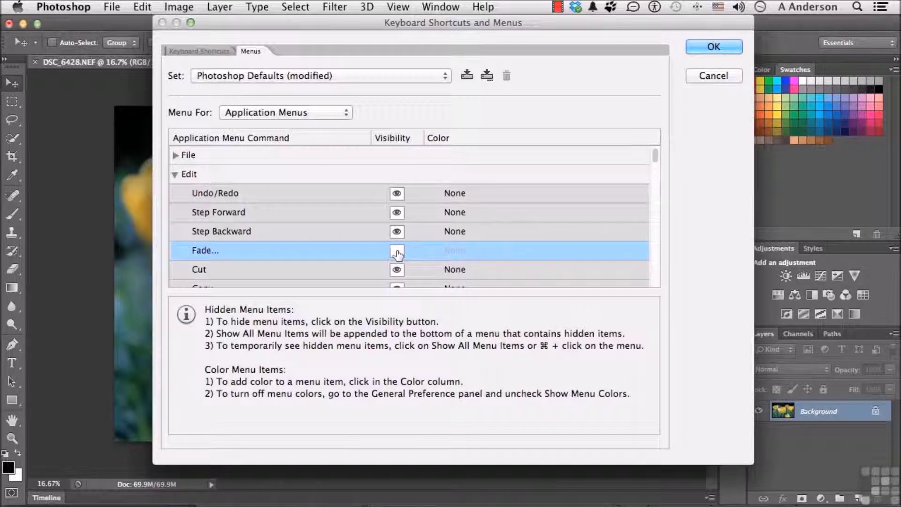
left_click(703, 49)
left_click(140, 6)
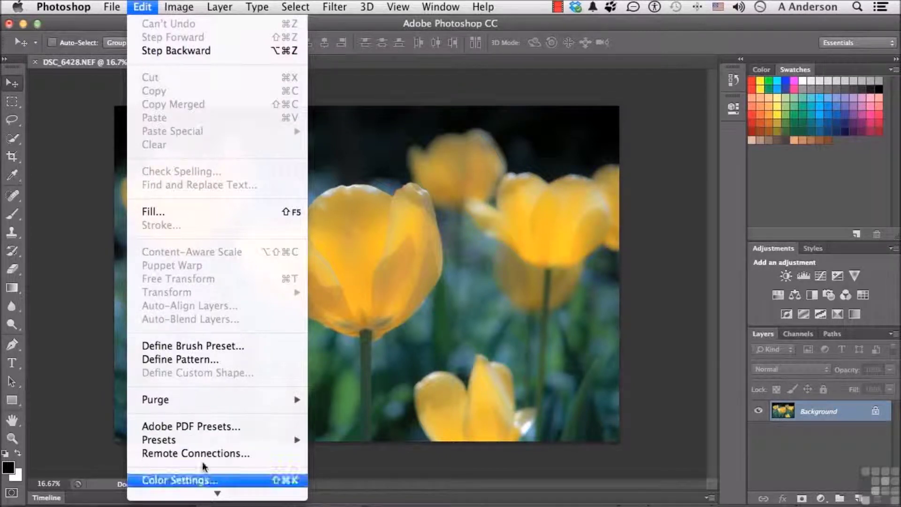
Step: Make Fade visible again under Edit, then cancel the save-set prompt
mouse_move(201, 491)
left_click(173, 465)
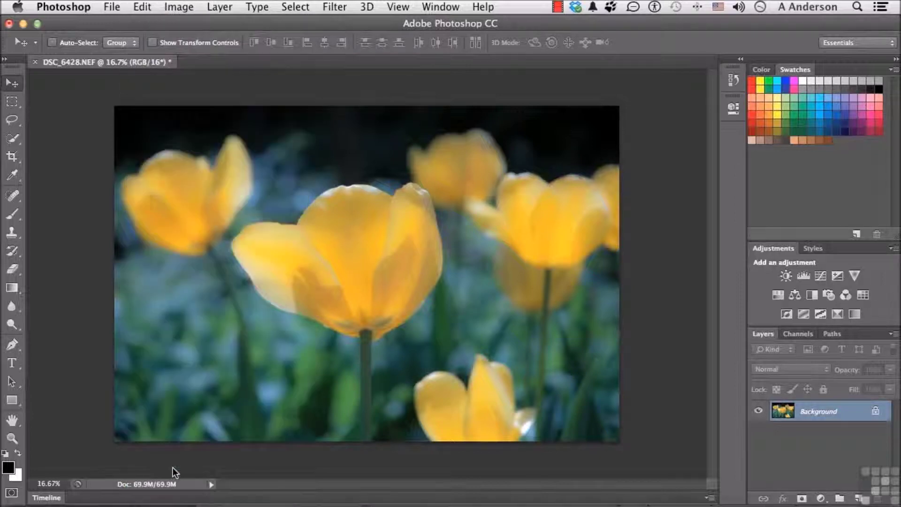
left_click(175, 174)
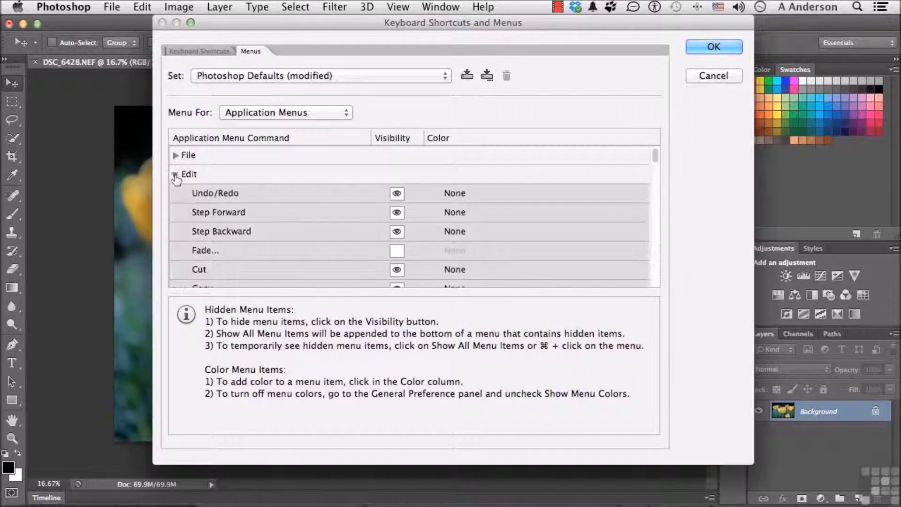
left_click(397, 250)
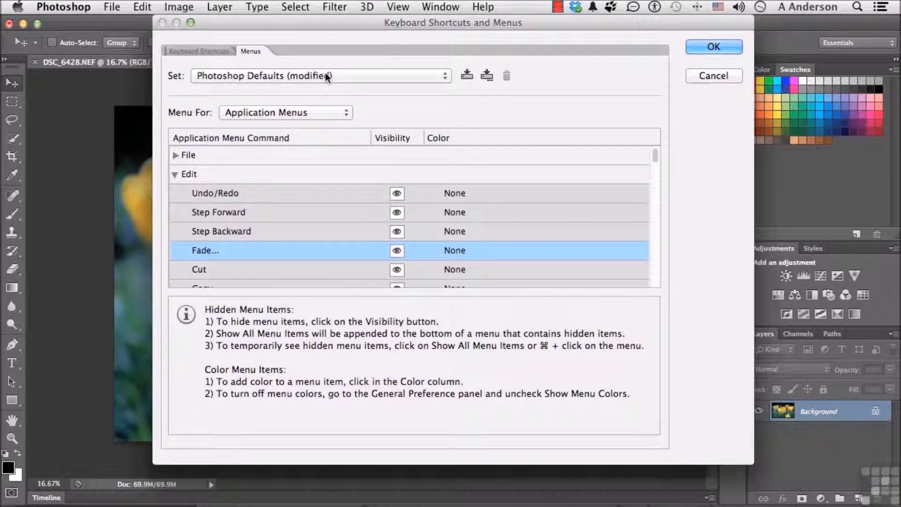
left_click(487, 75)
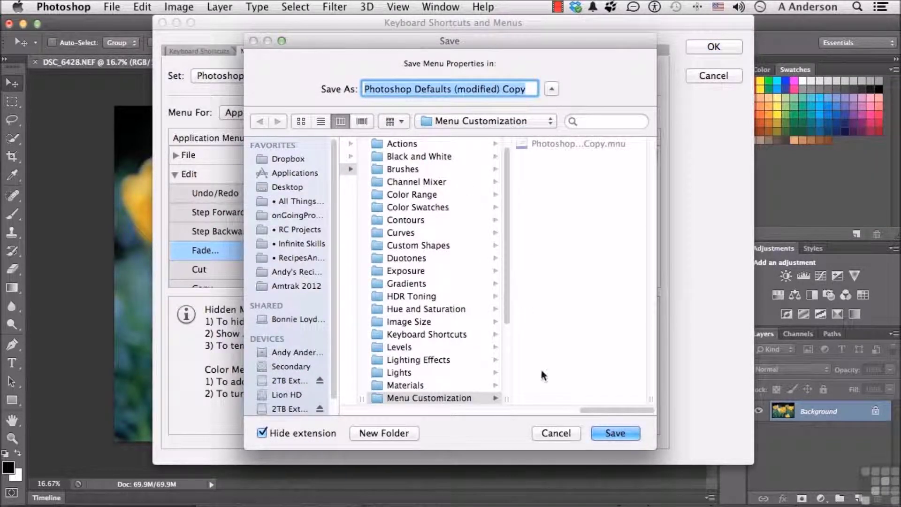
left_click(554, 433)
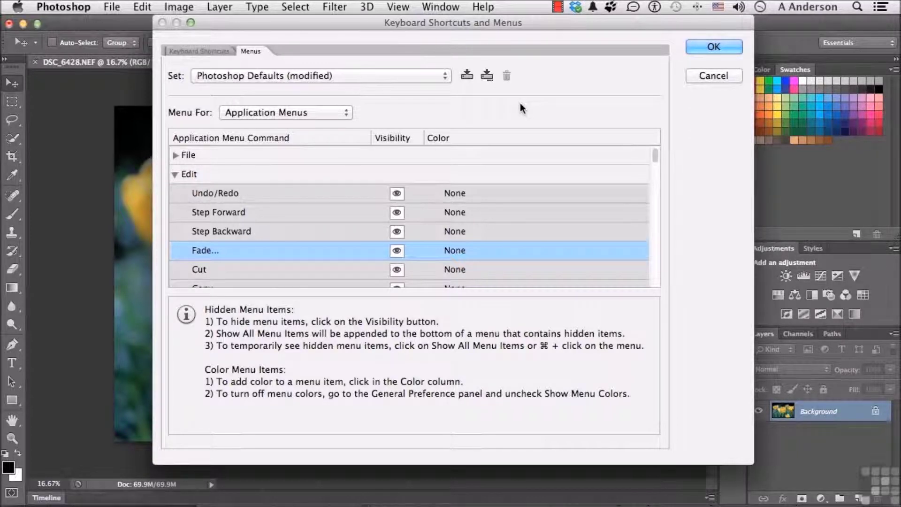
Step: Switch the menu set to Photoshop Defaults without saving changes and close the dialog
left_click(226, 76)
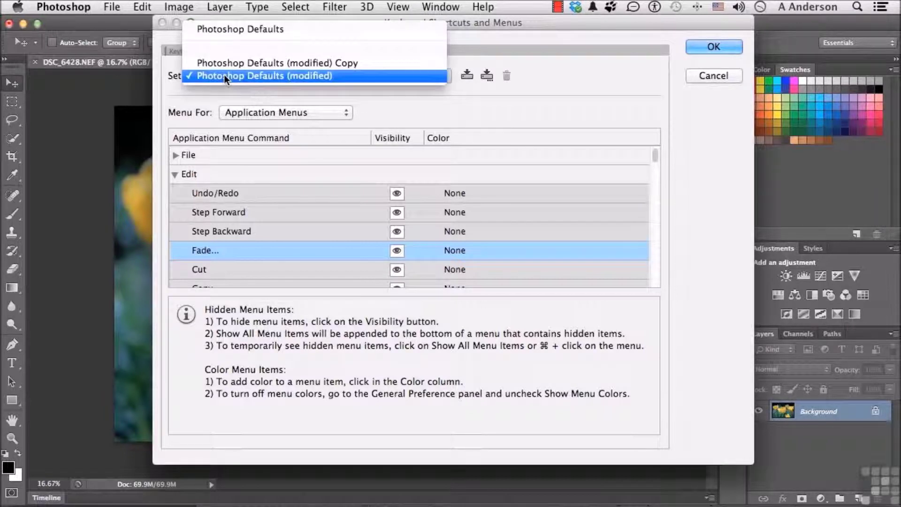
left_click(237, 30)
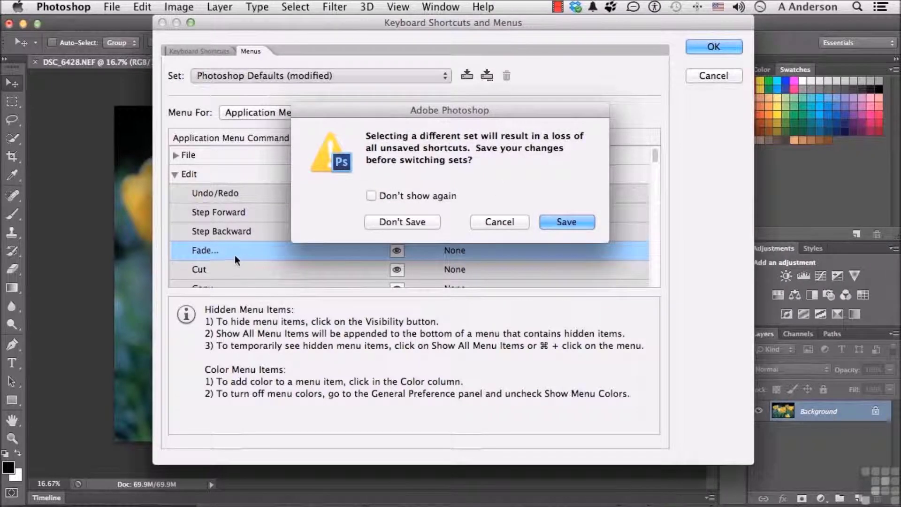
left_click(368, 228)
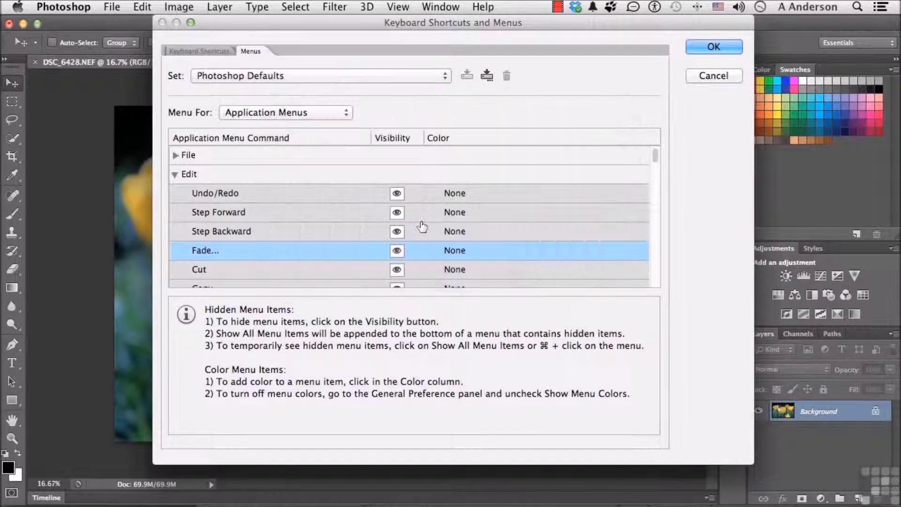
left_click(719, 45)
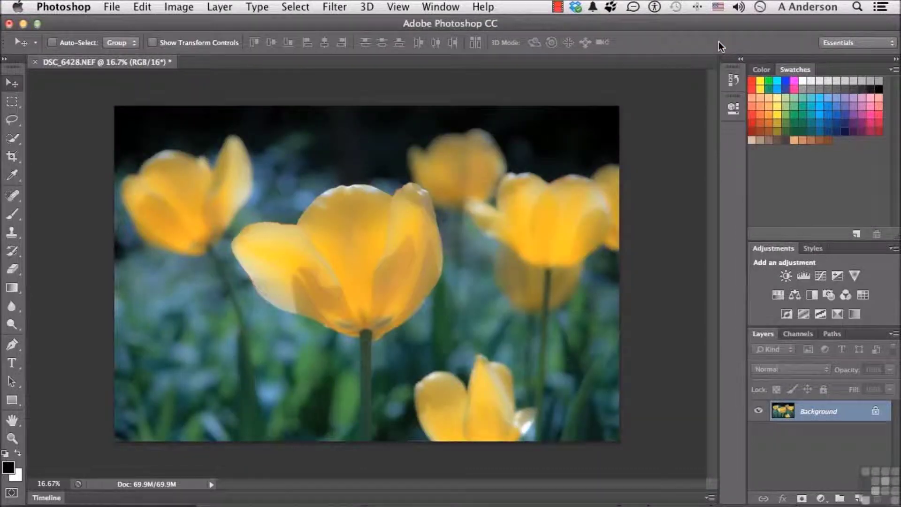